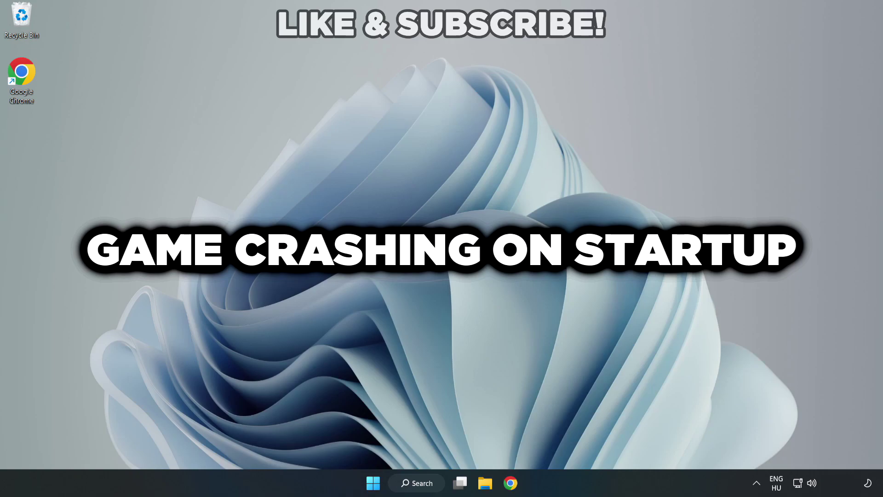
- Open Device Manager from search, centre it, and expand Display adapters to the VMware SVGA 3D adapter
click(422, 485)
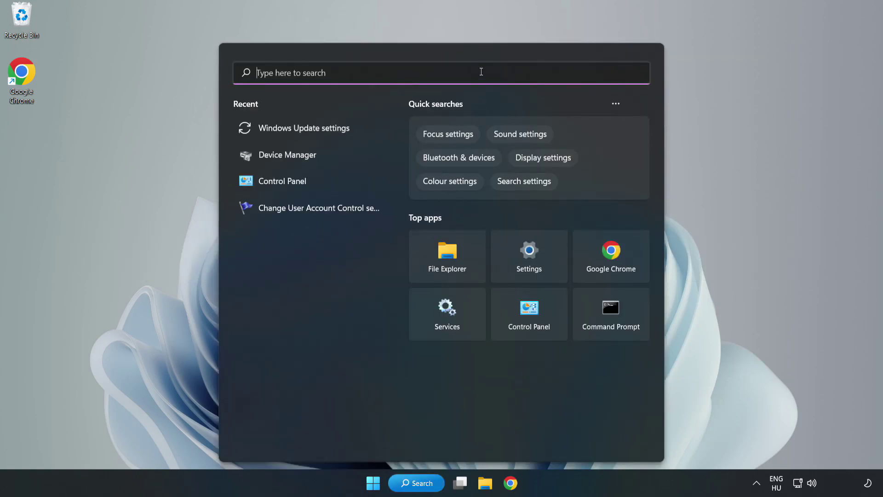
text(devi)
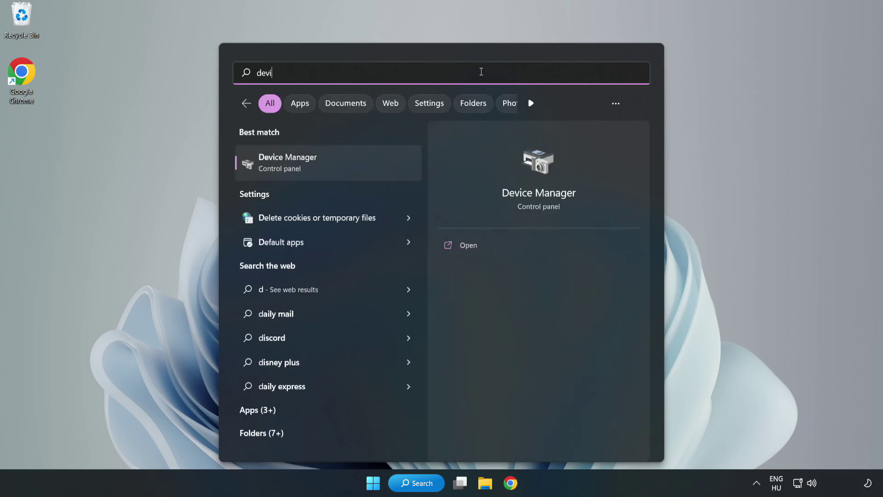
text(ce manager)
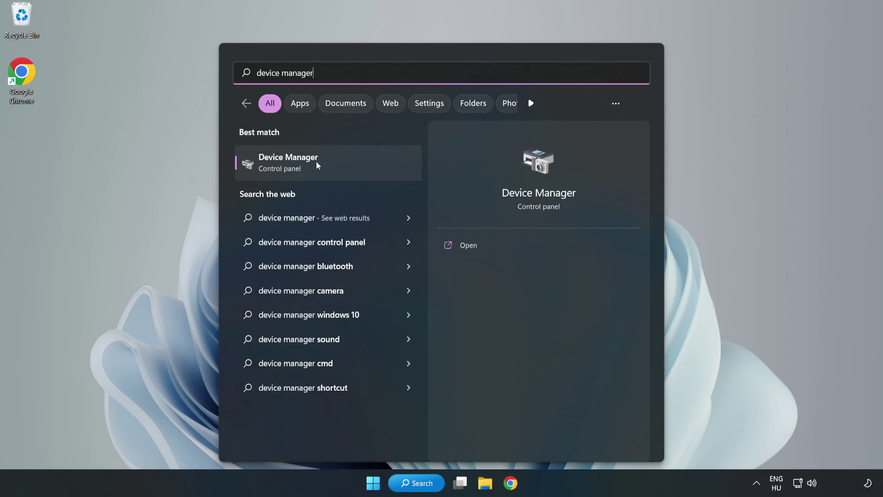
click(328, 168)
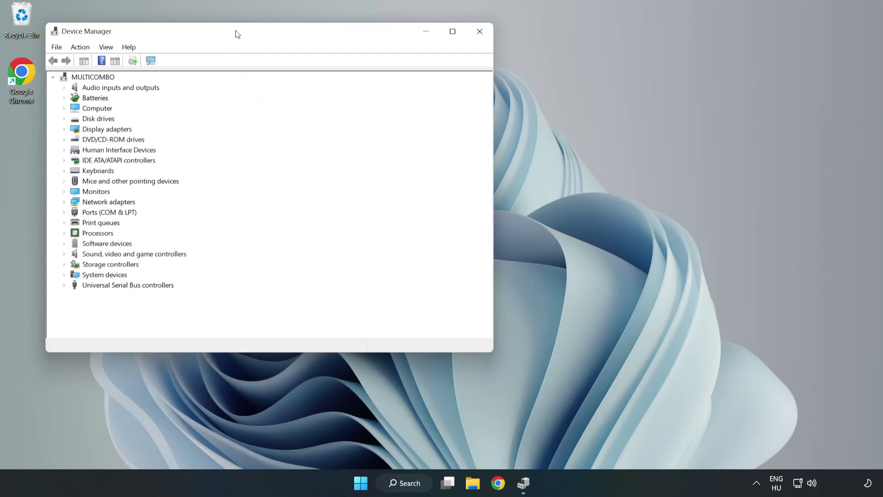
drag(237, 34, 394, 79)
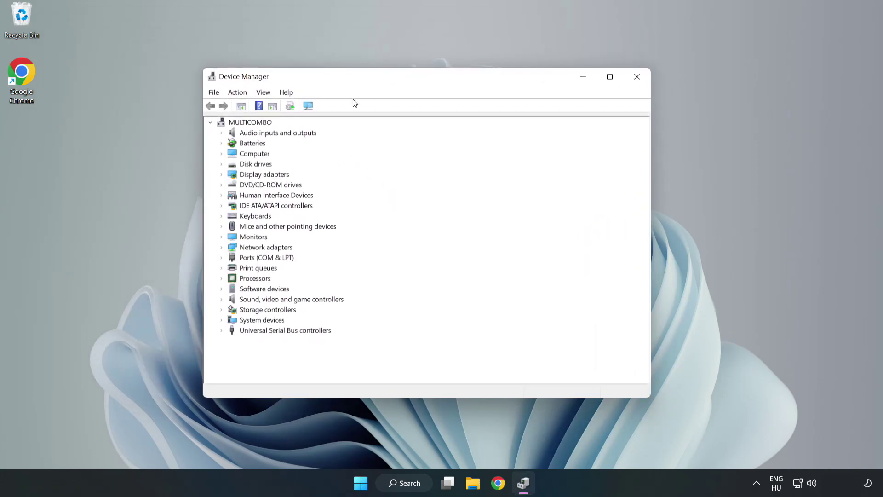
click(236, 176)
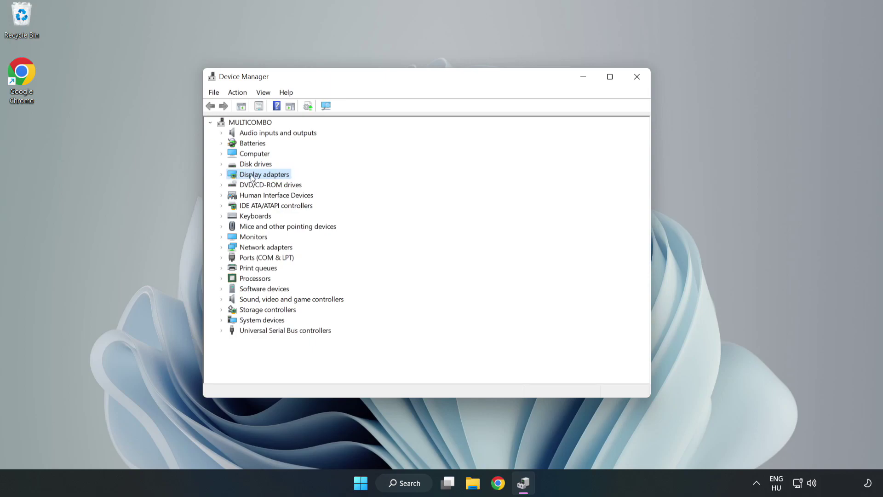
click(221, 175)
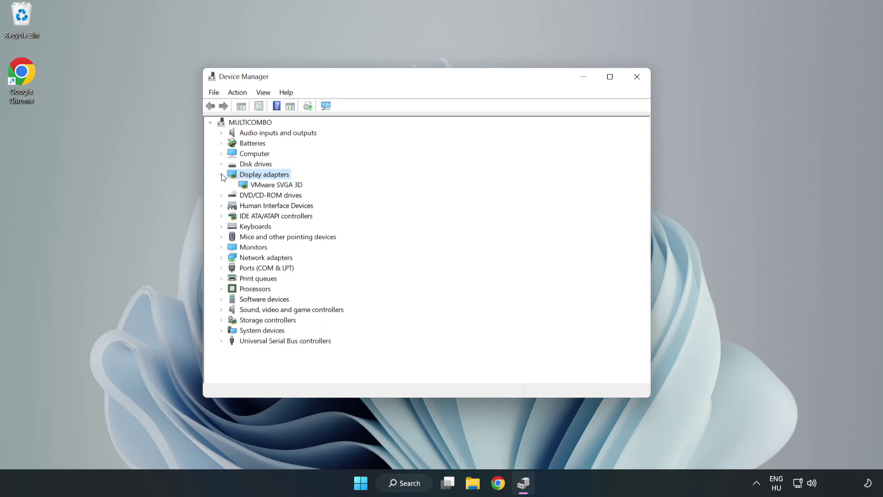
click(226, 188)
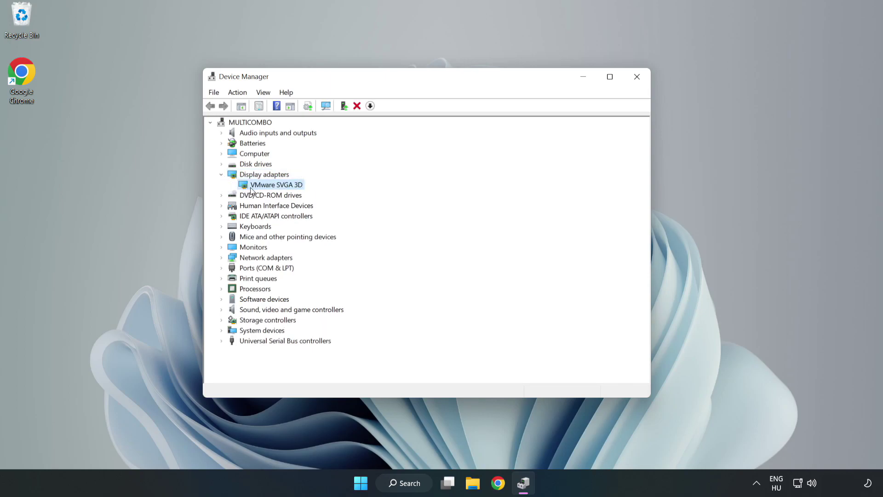
- Search automatically for a VMware SVGA 3D driver update, then close the wizard once it reports the best driver installed
right_click(275, 188)
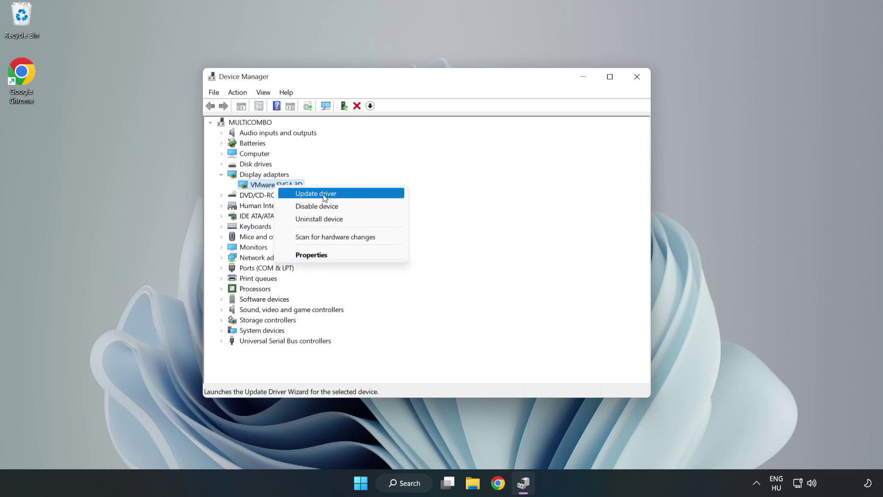
click(342, 199)
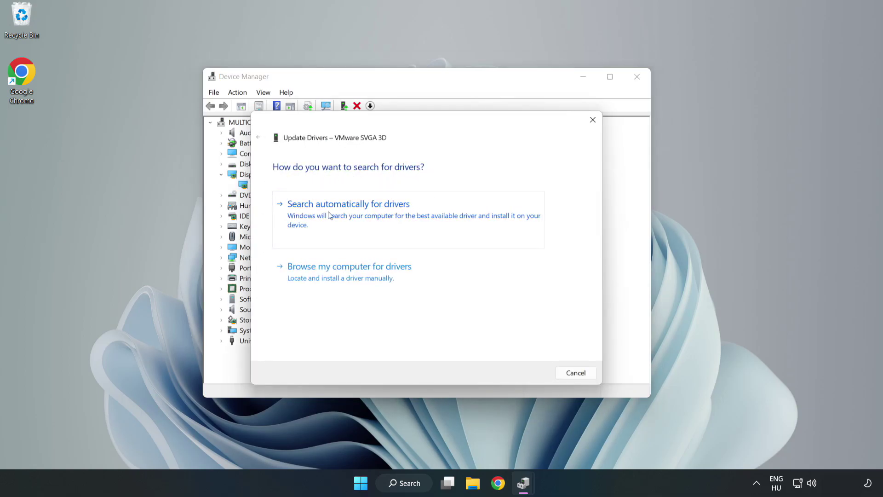
click(351, 215)
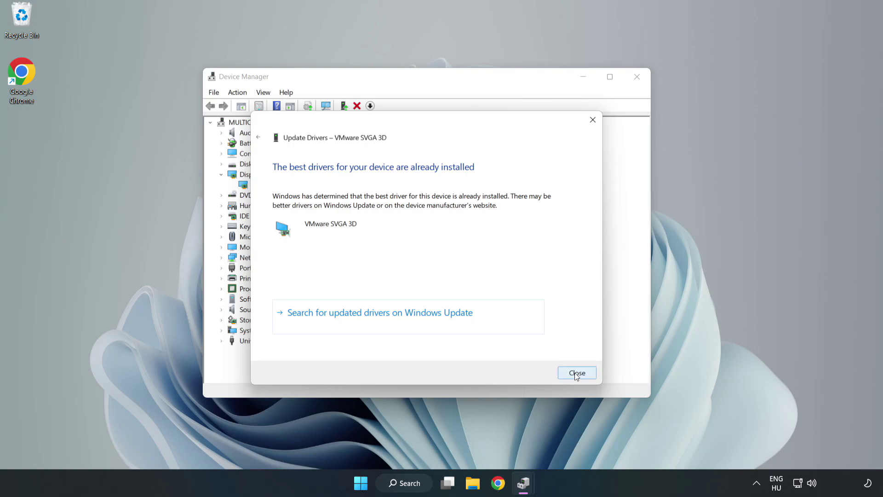
click(576, 373)
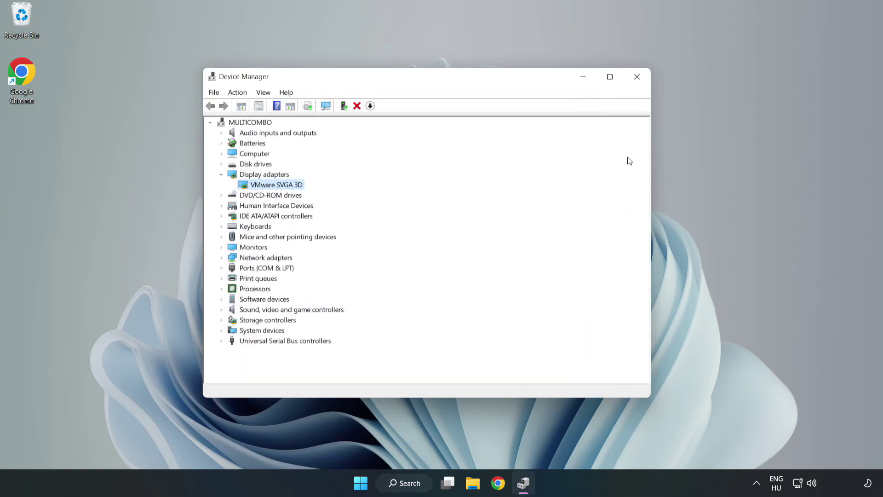
- Close Device Manager, open Windows Update settings maximised, and check for updates
click(638, 78)
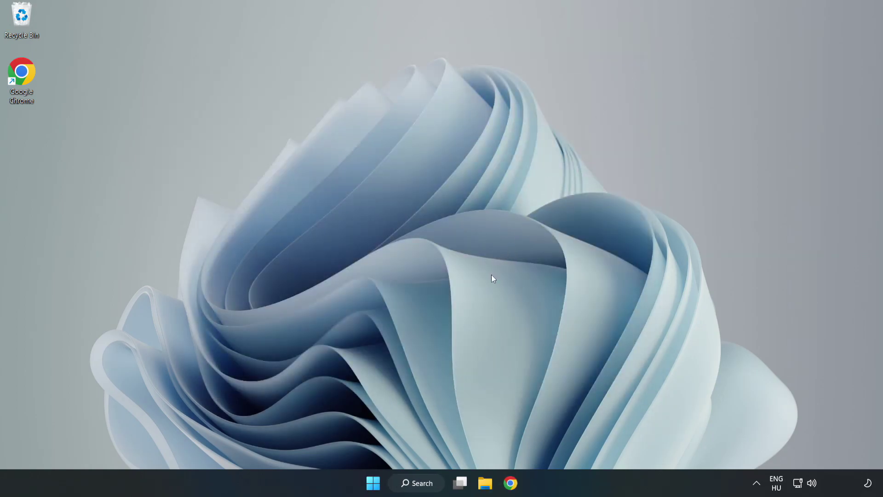
click(414, 482)
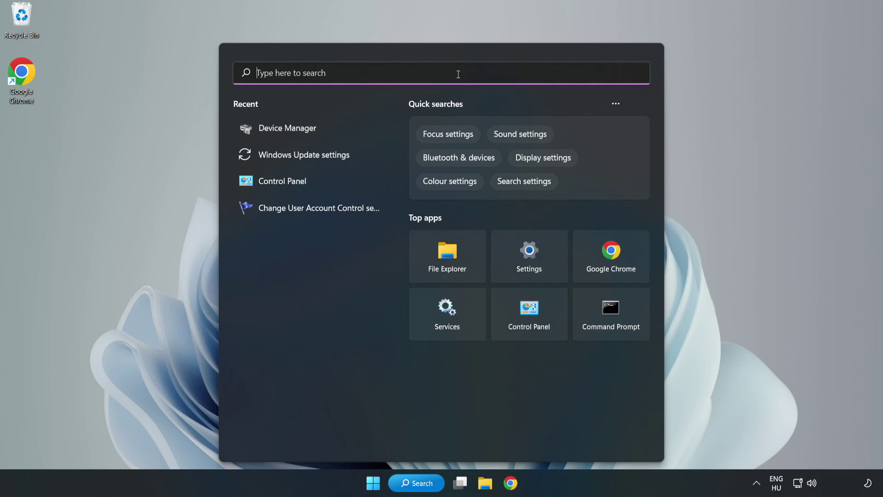
text(updates)
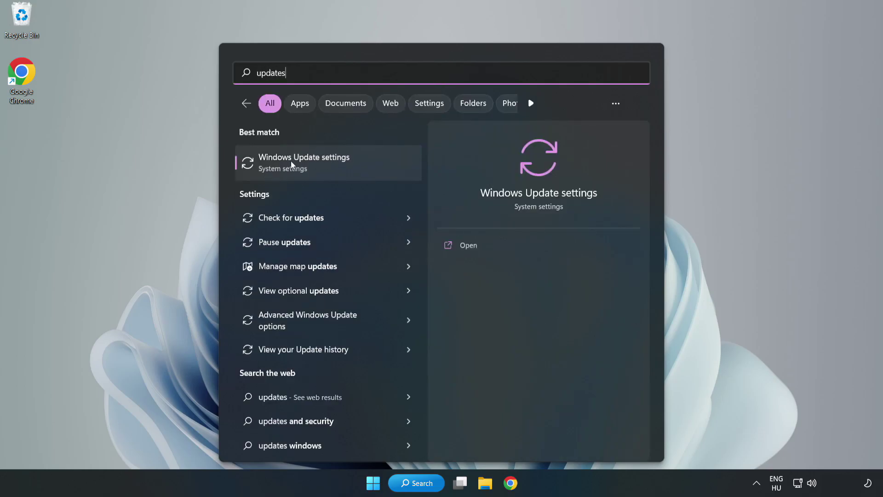
click(315, 166)
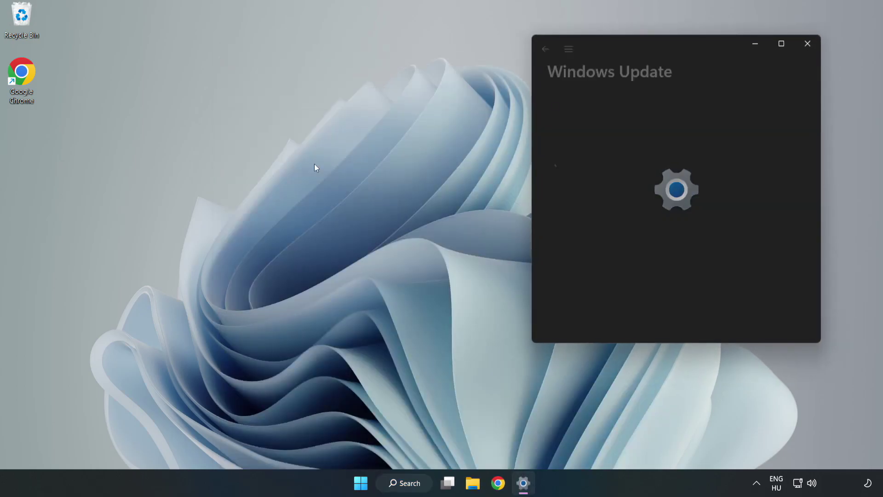
click(782, 44)
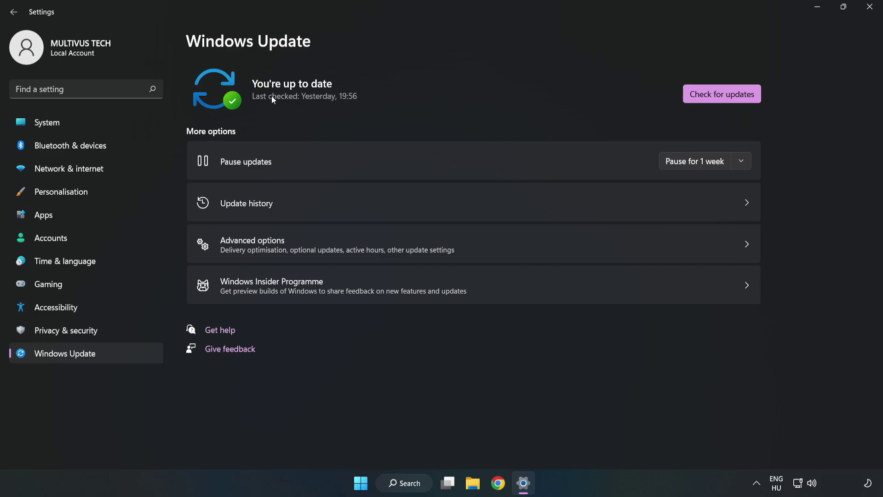
click(725, 96)
- Close Settings, go to the Steam Library home, and right-click YOUR NOT WORKING GAME under Favorites
click(870, 8)
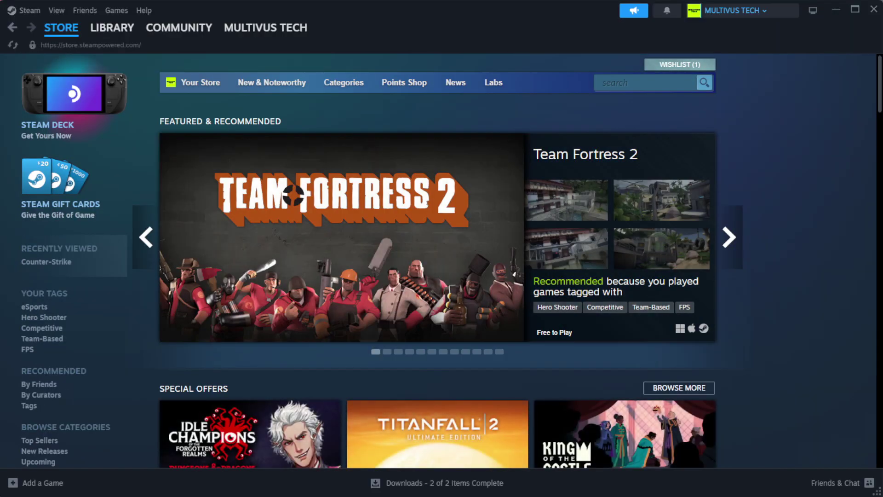
mouse_move(103, 35)
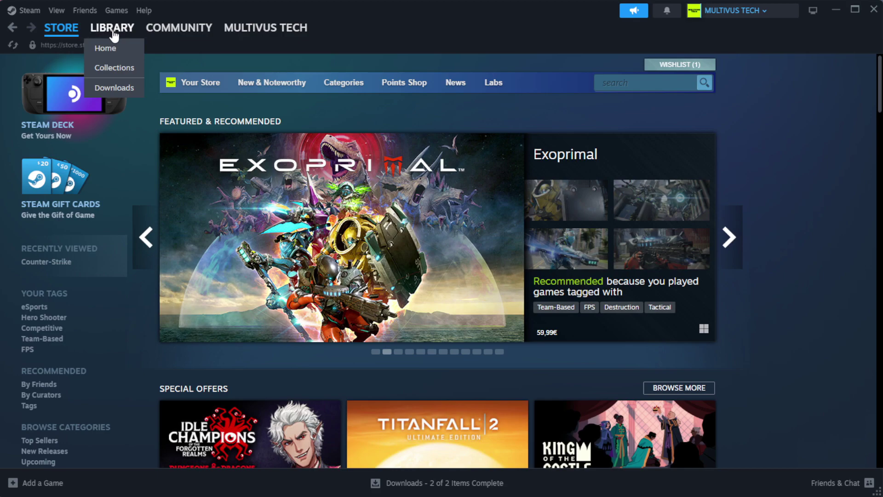
click(128, 49)
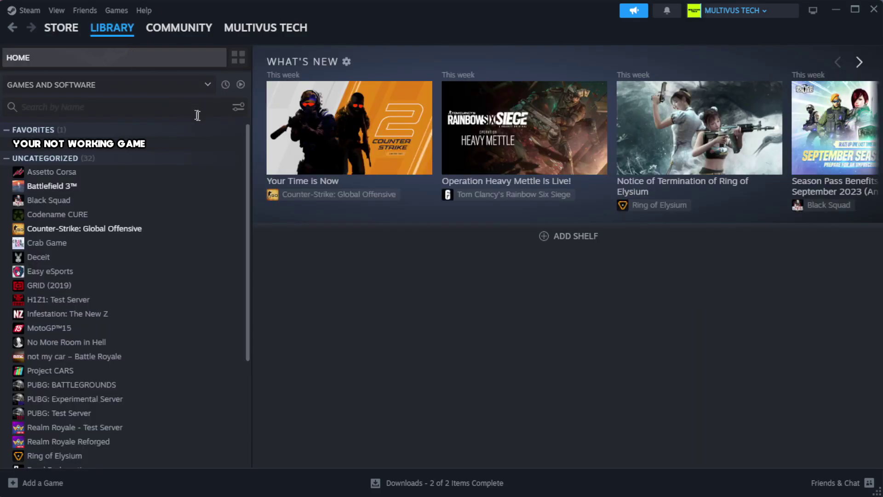
right_click(217, 145)
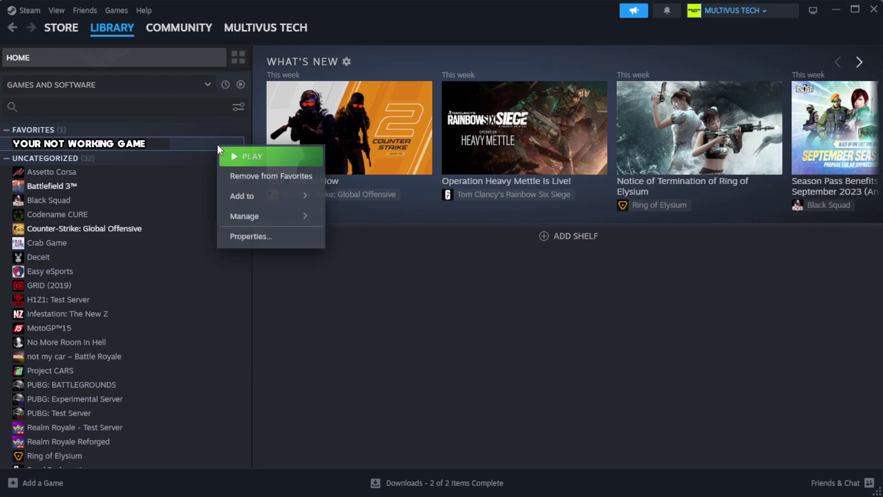
- Verify the integrity of YOUR NOT WORKING GAME's files from Properties > Installed Files
click(282, 243)
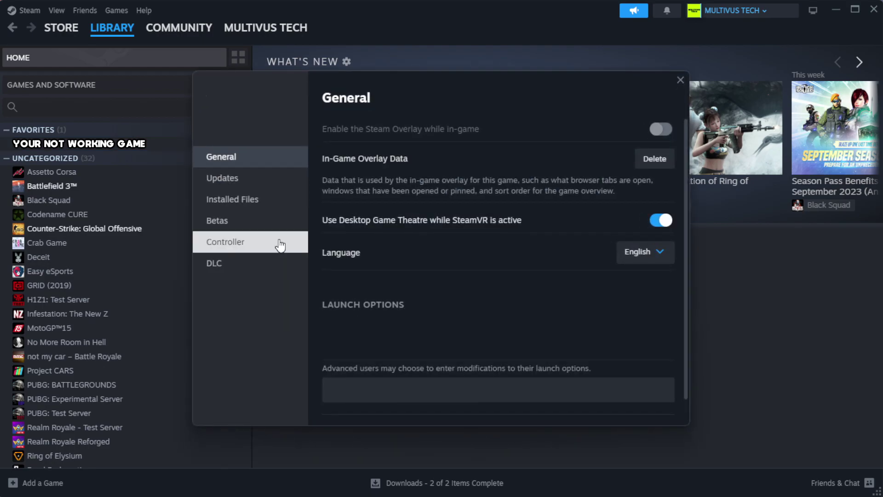
click(290, 210)
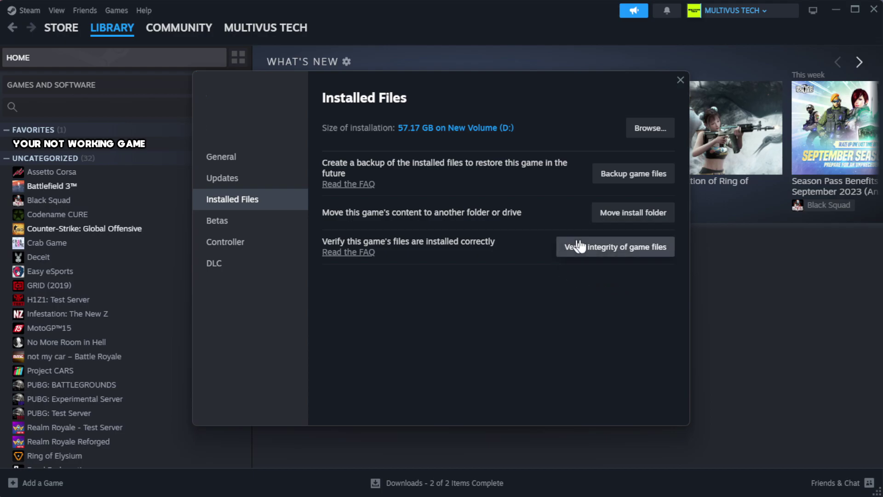
click(621, 256)
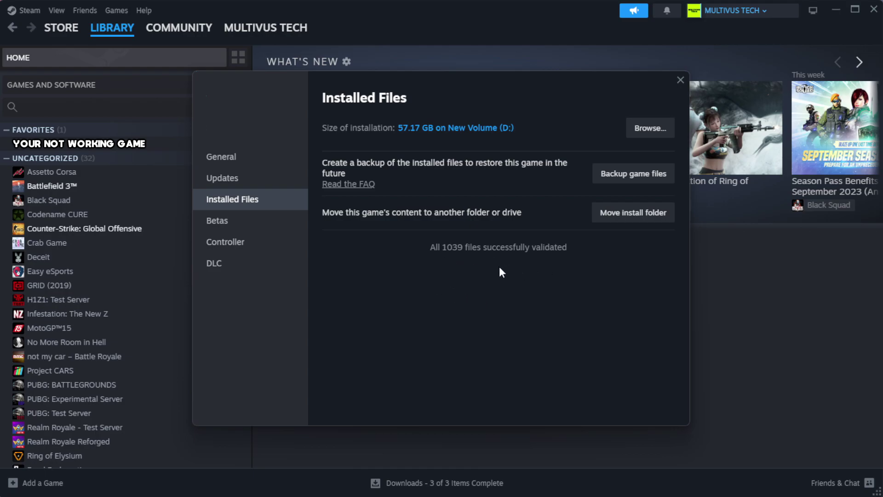
- Browse to the game's install folder and right-click the YOUR NOT WORKING GAME shortcut
click(646, 130)
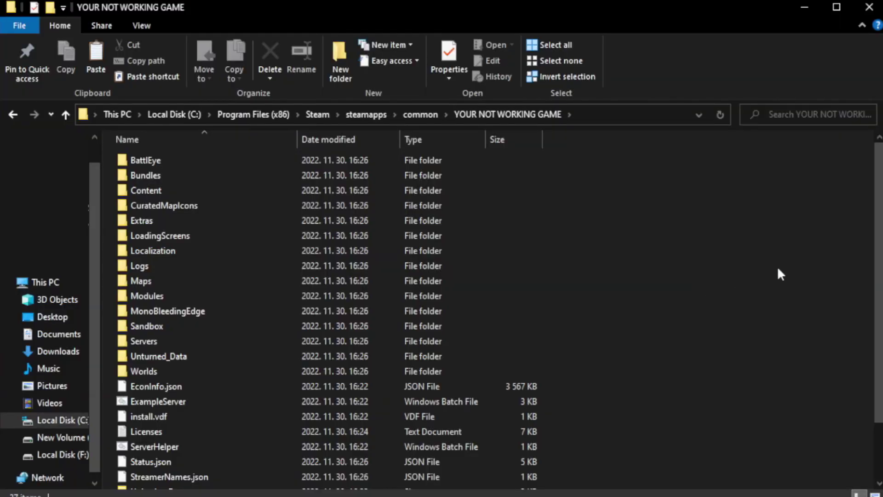
drag(878, 275, 881, 328)
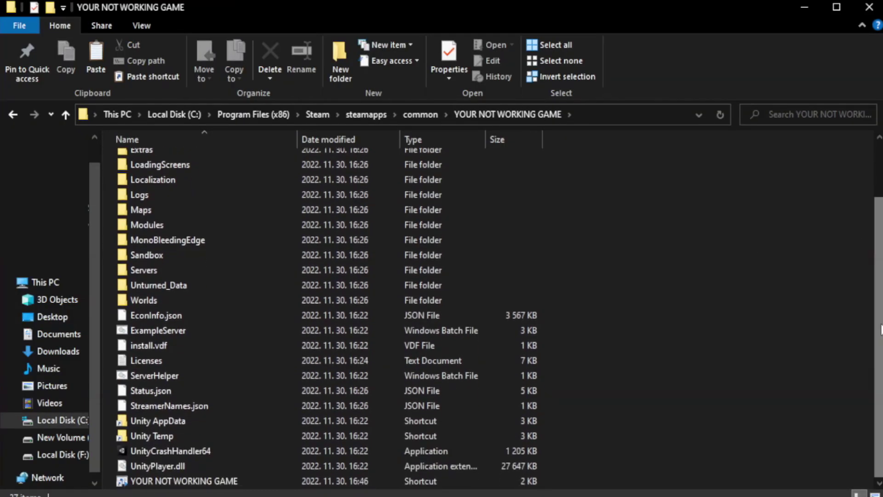
click(354, 482)
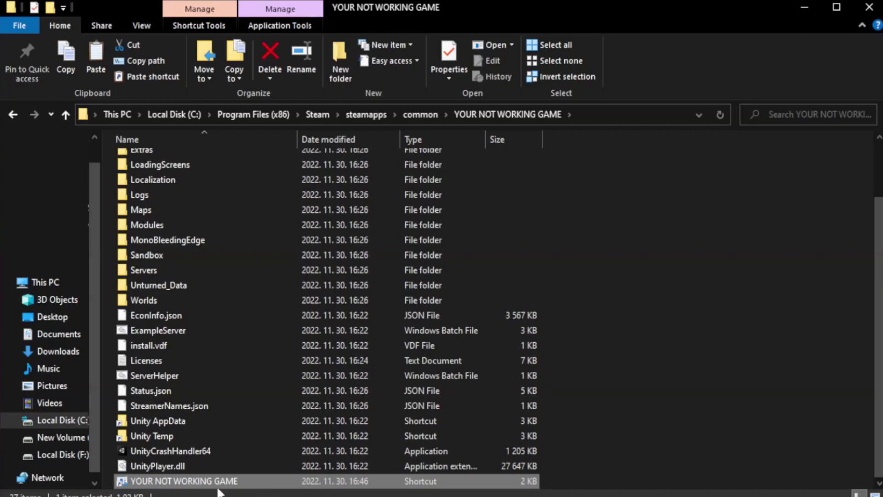
right_click(295, 484)
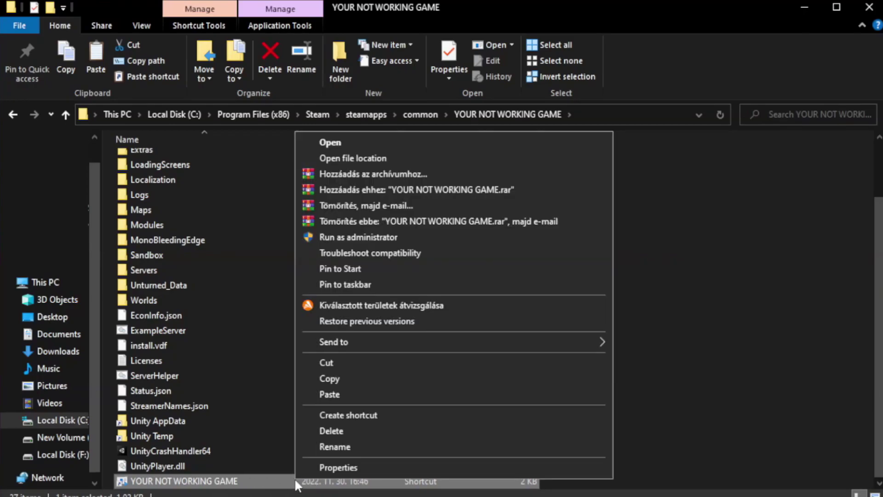
- Set the shortcut to Windows 8 compatibility mode, run as administrator, fullscreen optimizations disabled, and apply
click(450, 465)
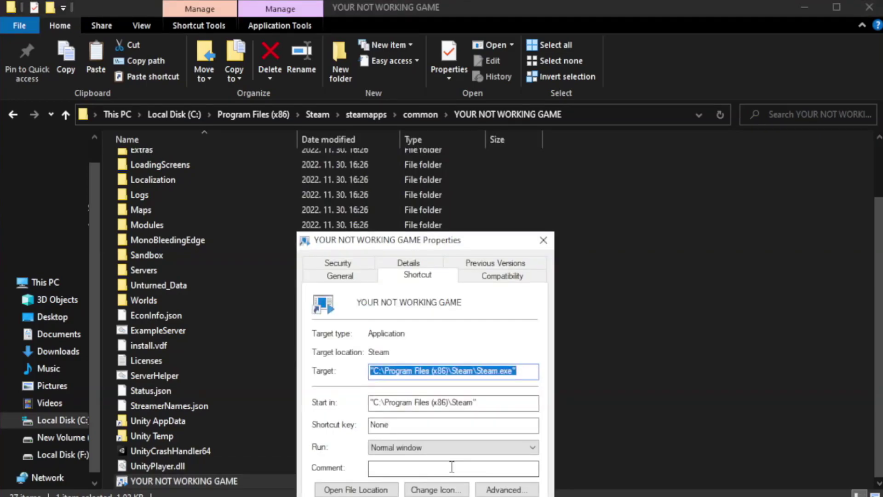
drag(443, 245, 443, 90)
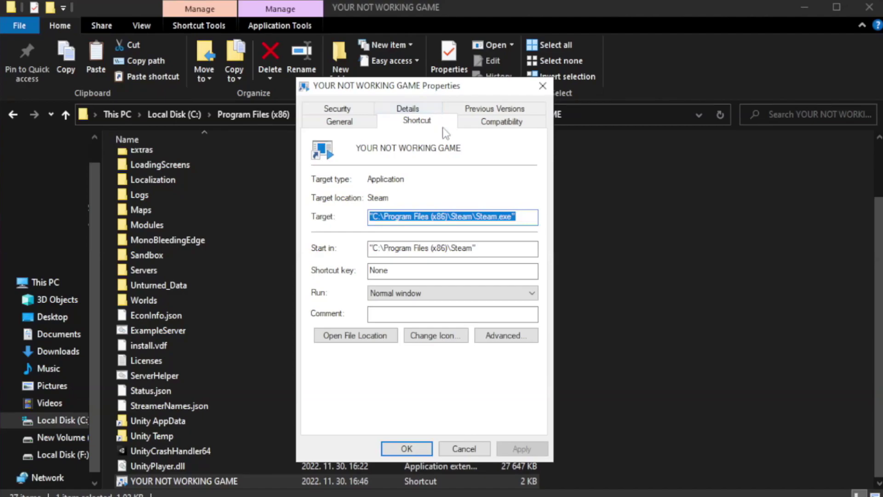
click(499, 123)
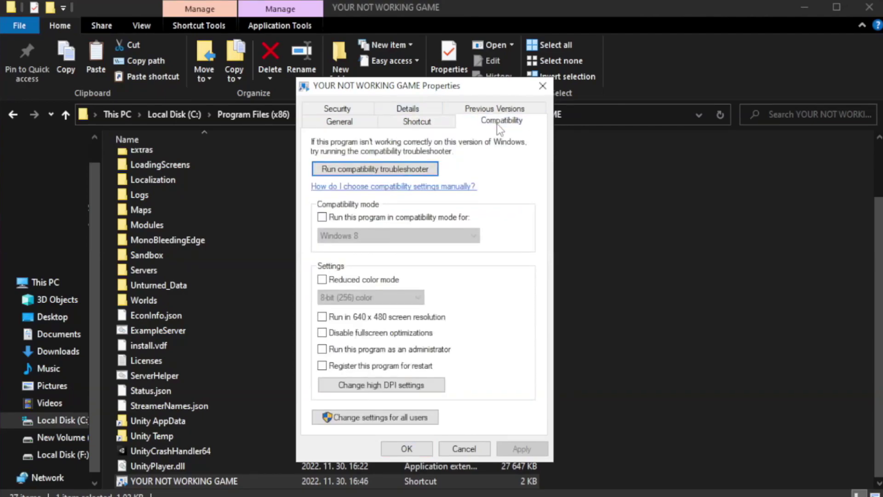
click(358, 218)
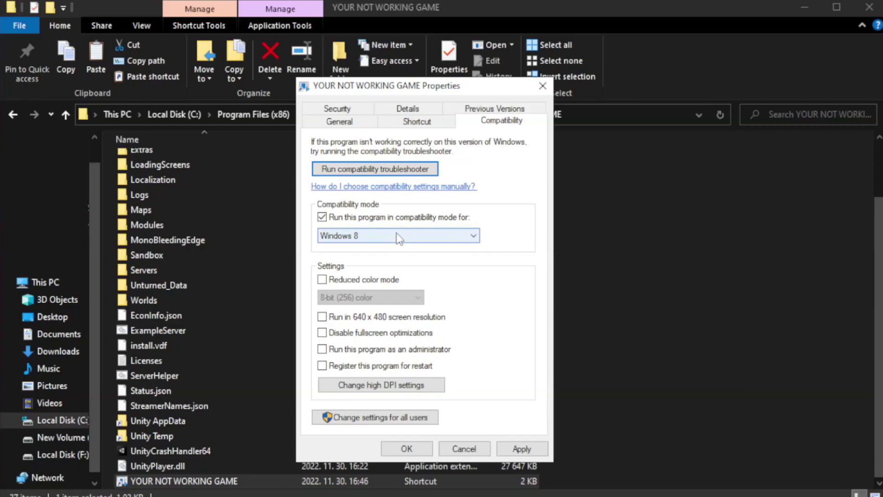
click(359, 236)
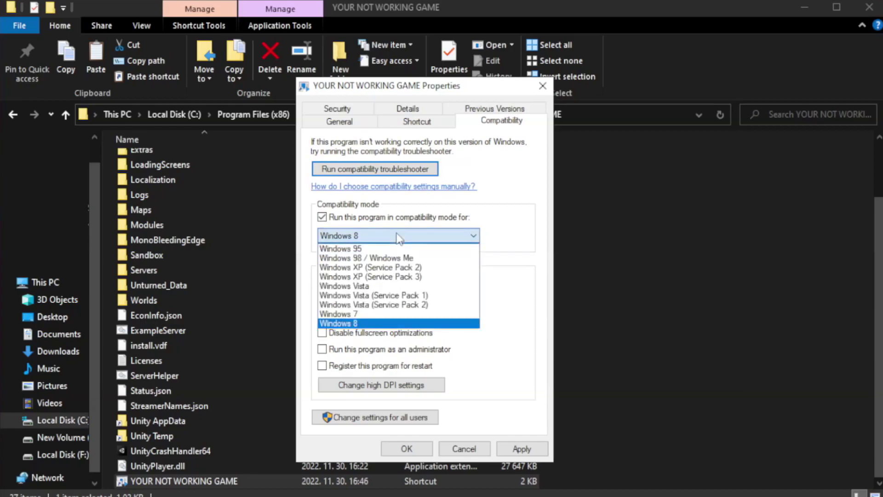
click(373, 325)
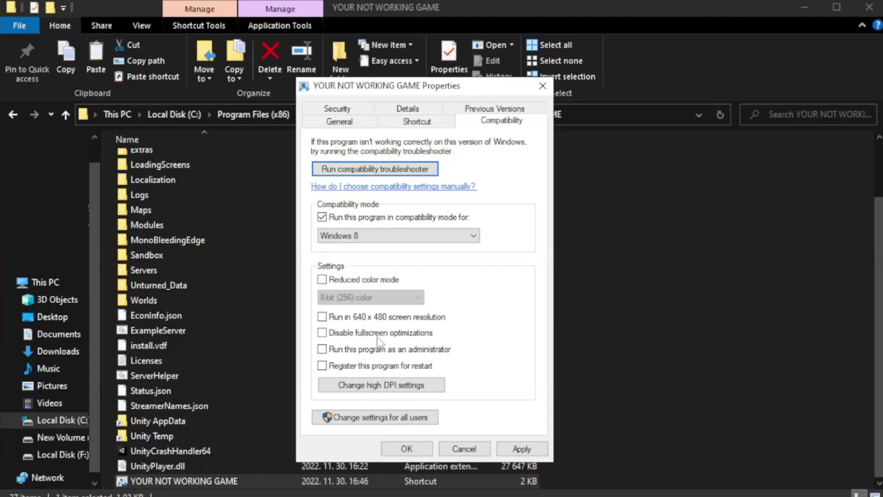
click(344, 338)
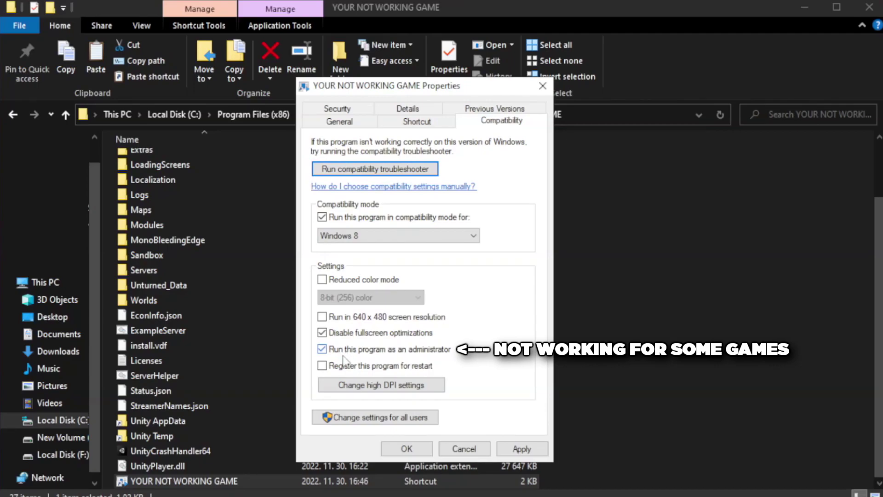
click(527, 447)
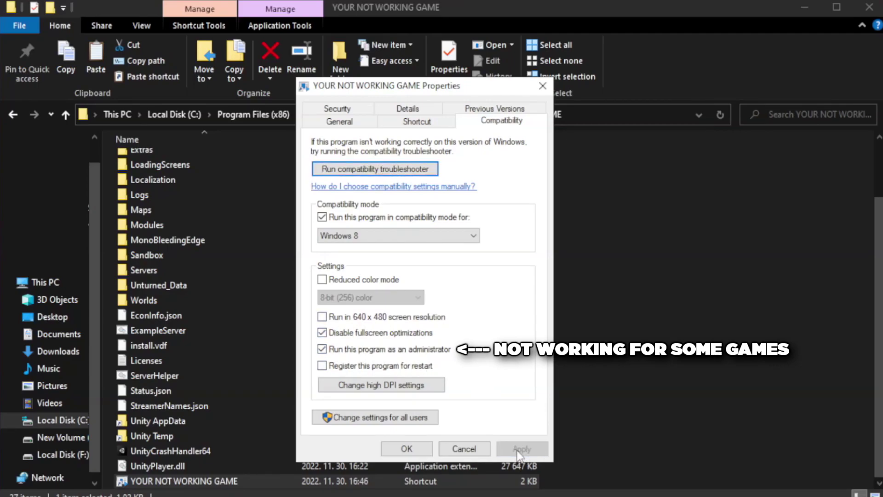
click(404, 449)
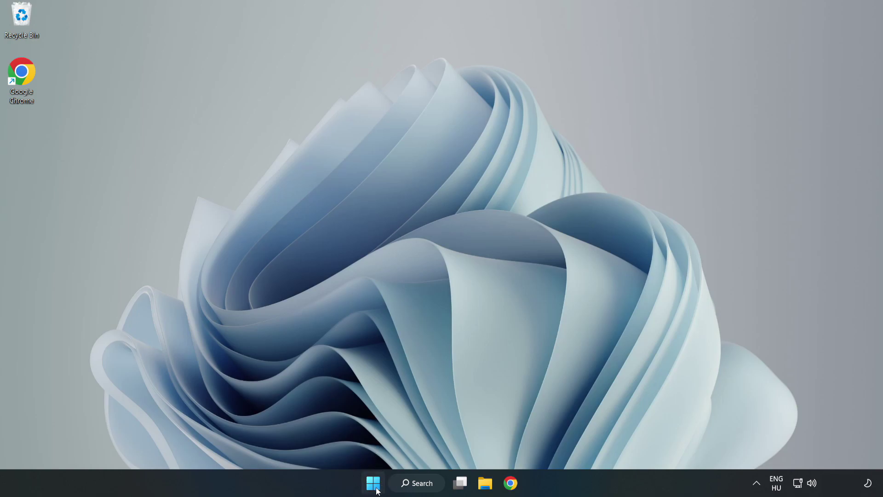
- In Task Manager's Startup apps, disable Cortana, Microsoft Edge, Microsoft Teams and Phone Link
right_click(375, 485)
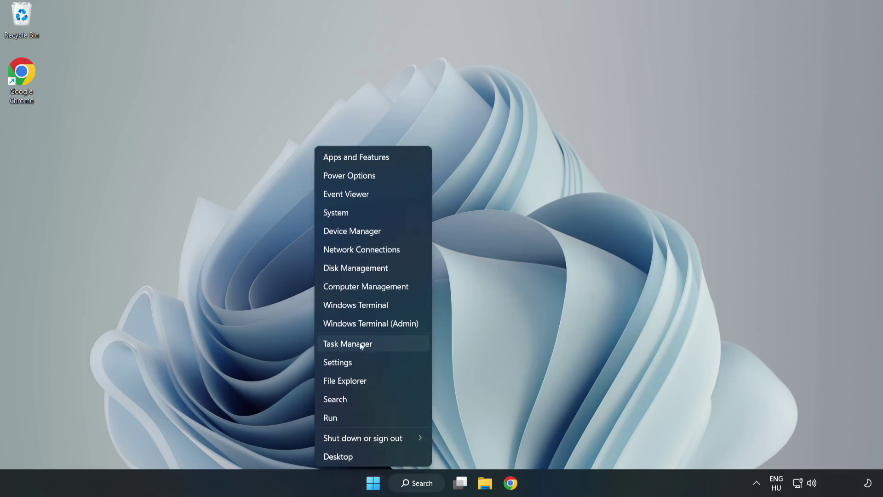
click(371, 344)
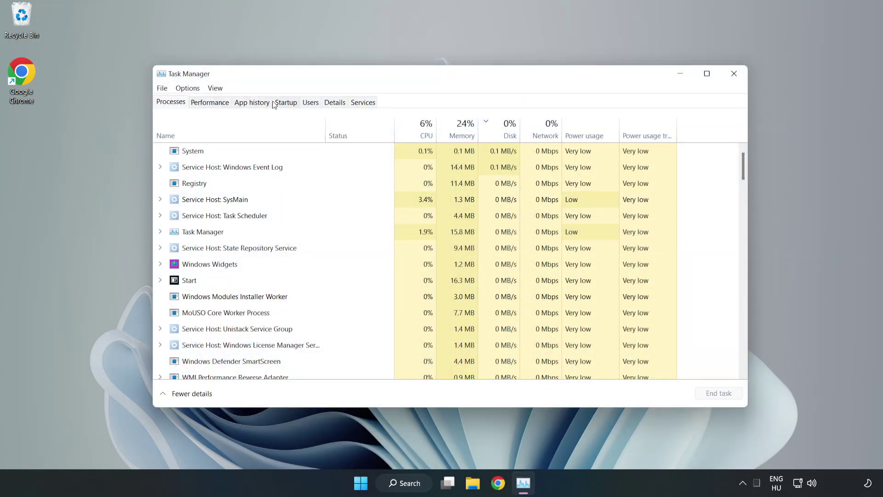
click(287, 105)
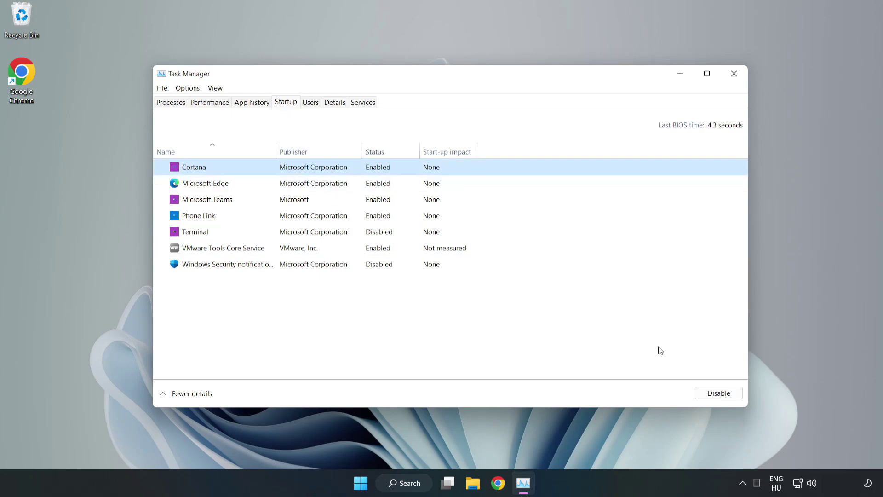
click(701, 392)
click(384, 183)
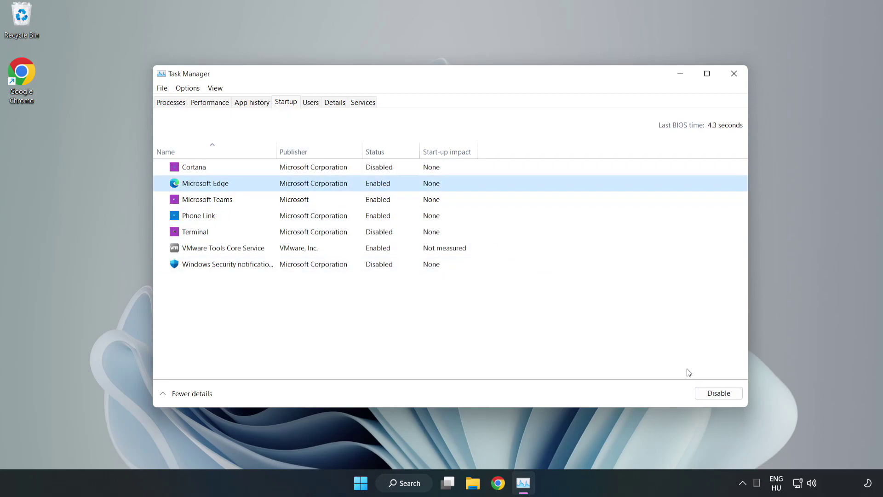
click(705, 392)
click(299, 199)
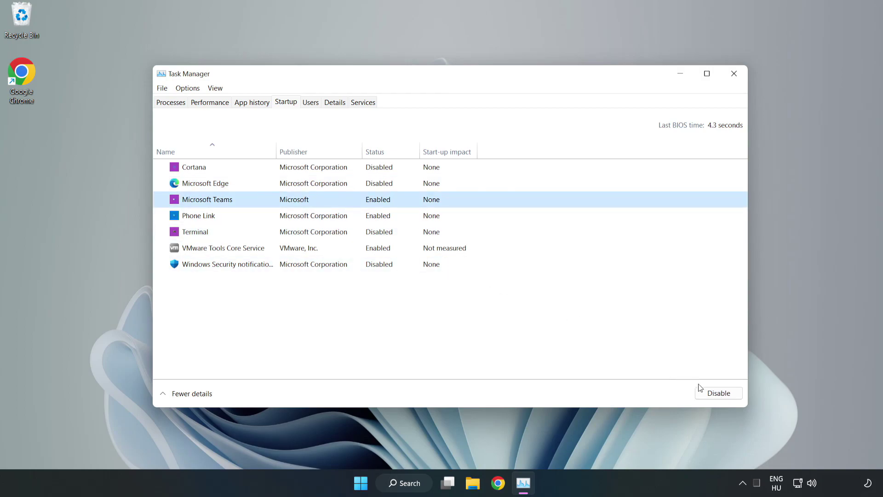
click(701, 392)
click(294, 216)
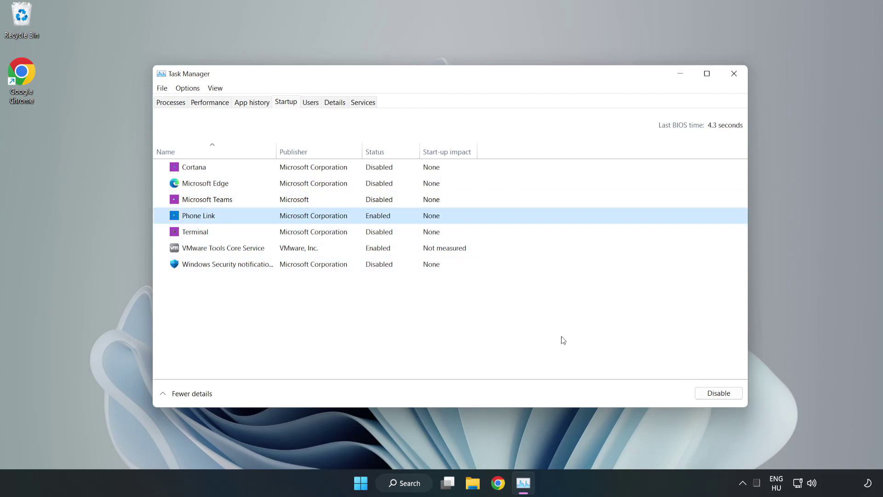
click(733, 397)
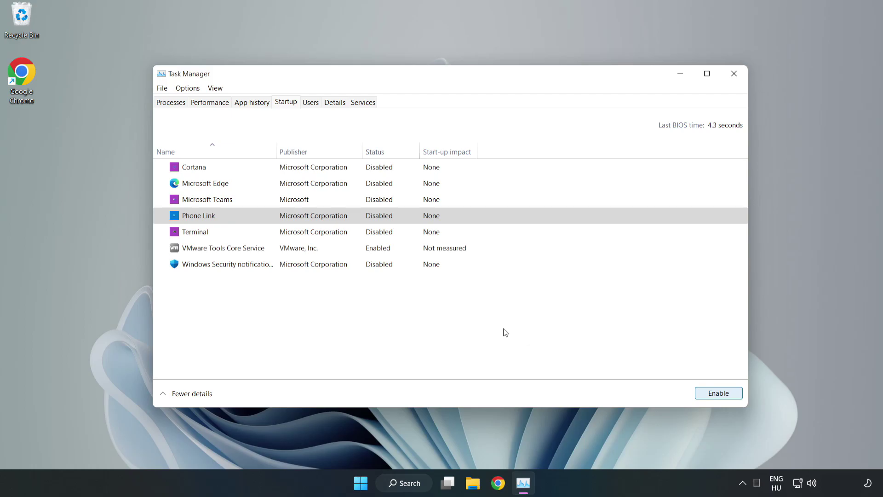
- Close Task Manager and open the Windows Security app by searching 'security'
click(734, 74)
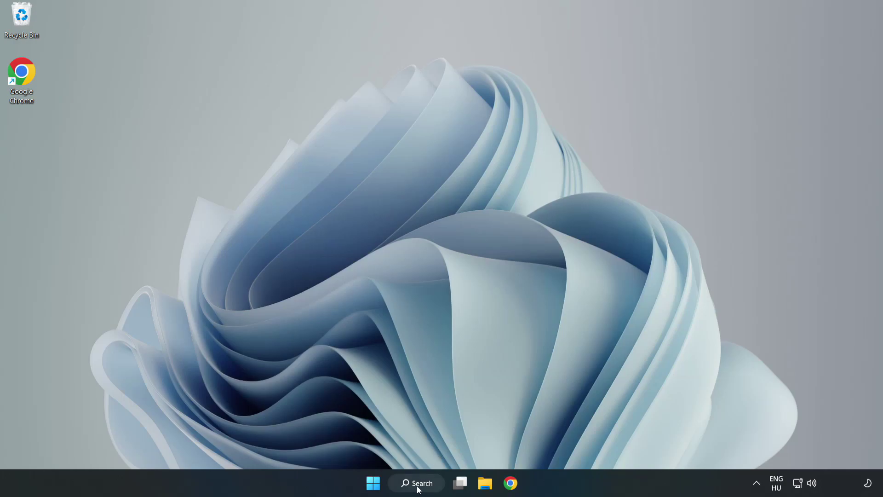
click(419, 490)
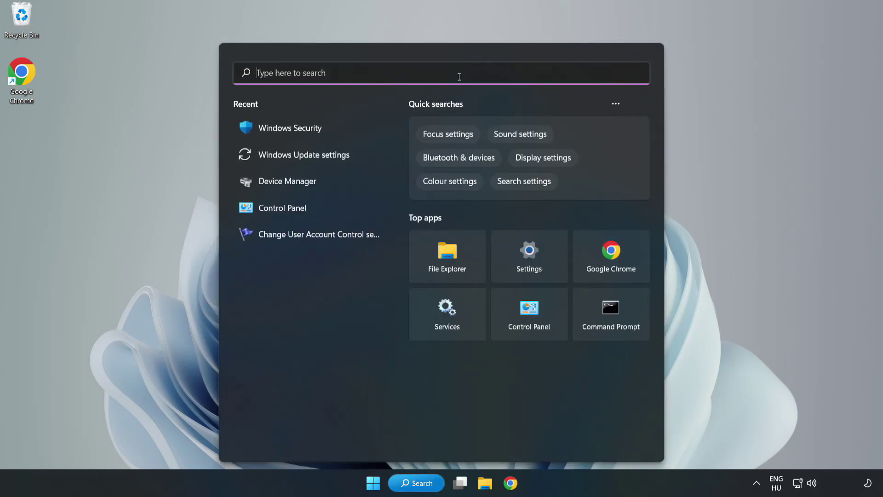
text(security)
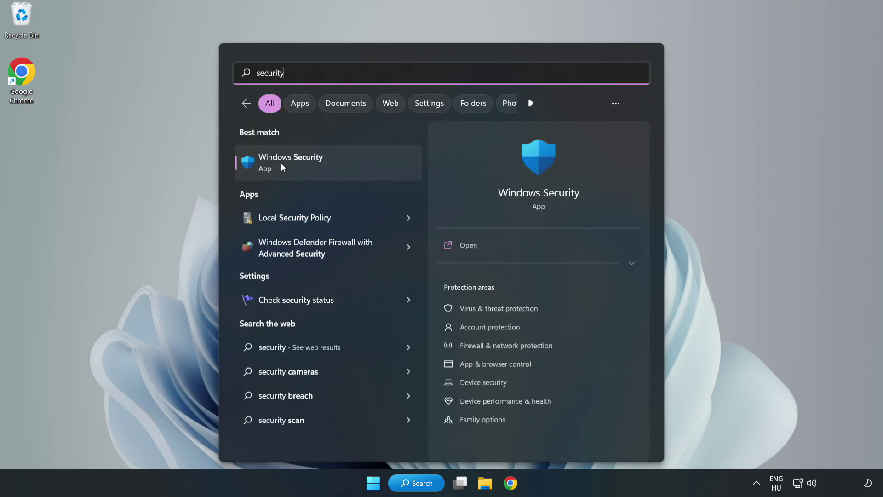
click(319, 168)
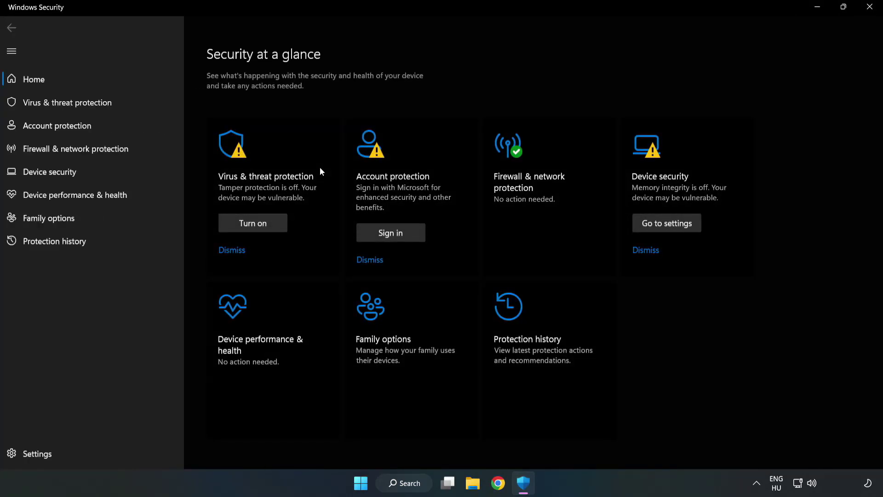
- Open Virus & threat protection's Manage settings page and scroll down toward the exclusions option
click(57, 106)
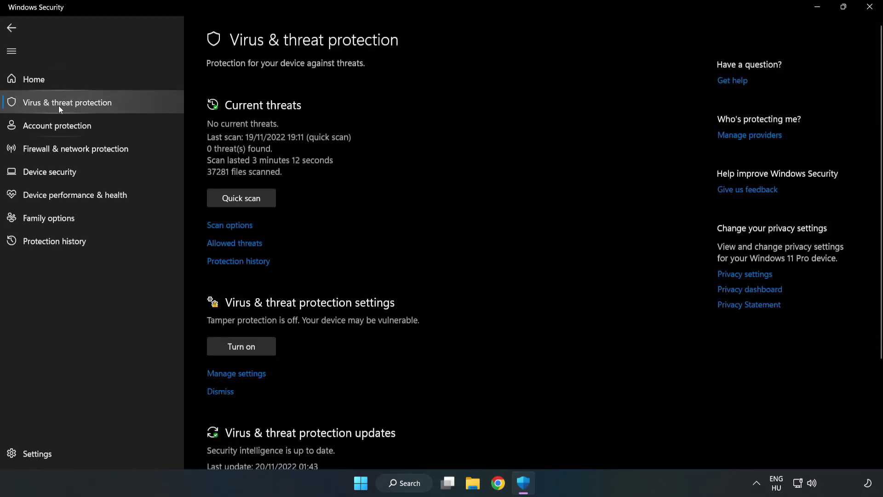
scroll(461, 180, down, 3)
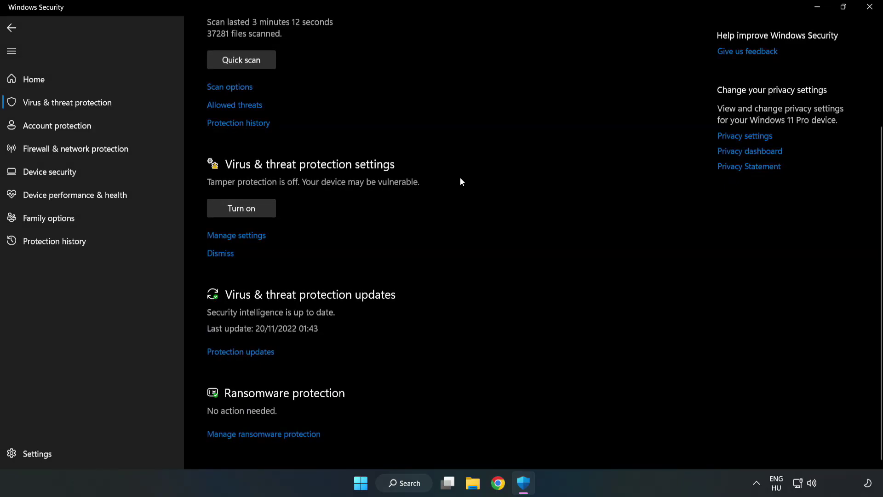
click(241, 236)
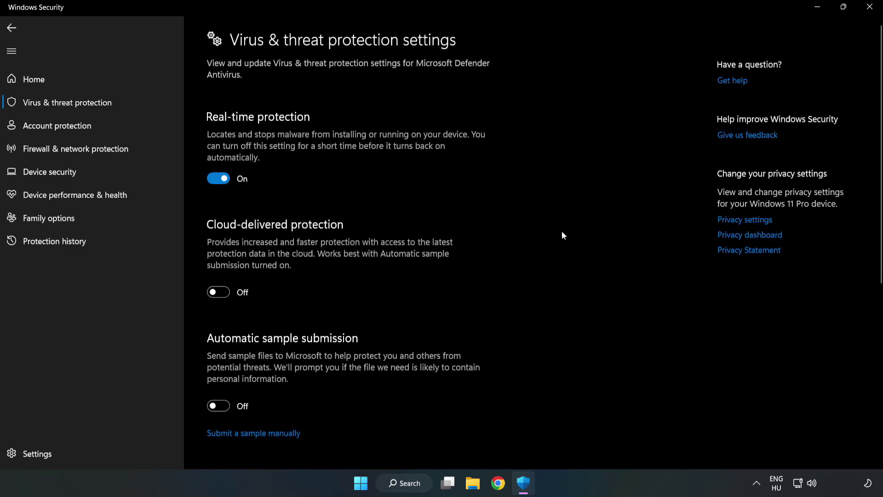
scroll(563, 236, down, 6)
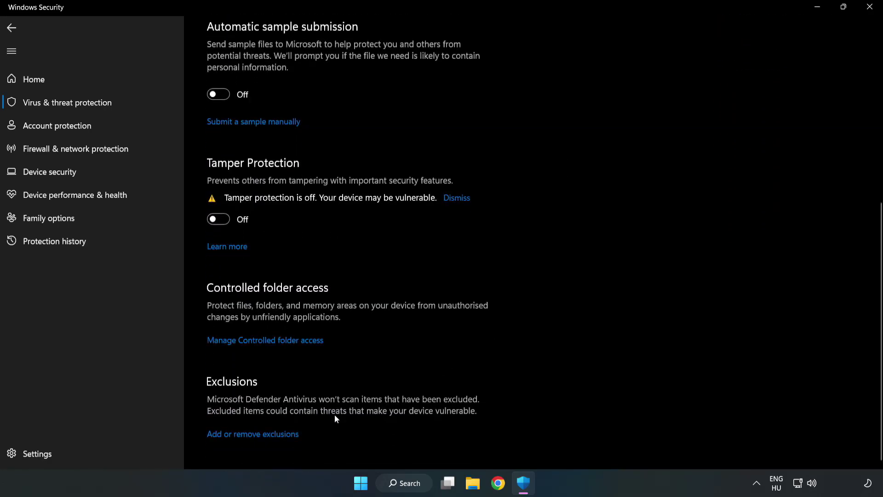
- Begin adding a single-file exclusion from Defender's exclusions list
click(262, 434)
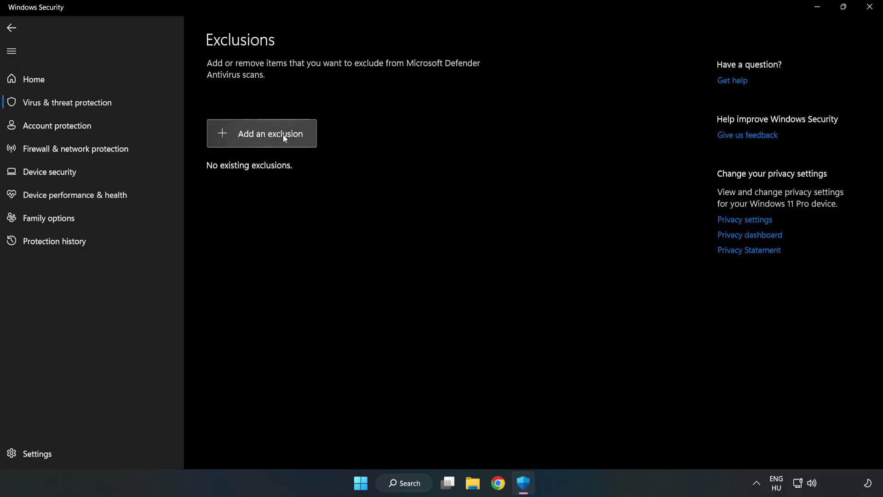
click(270, 138)
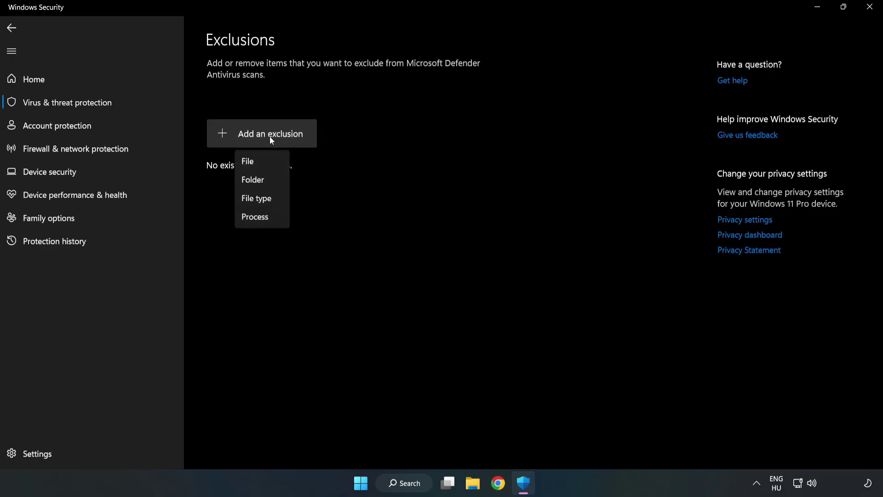
click(252, 163)
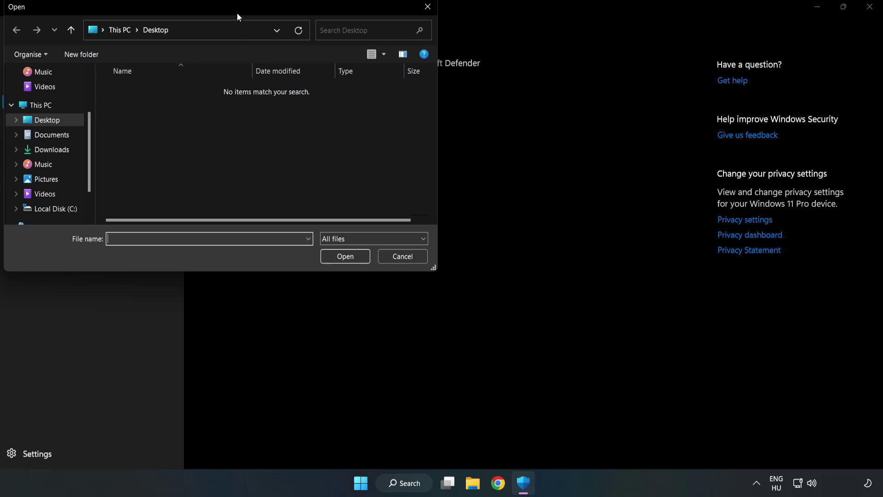
drag(236, 13, 406, 101)
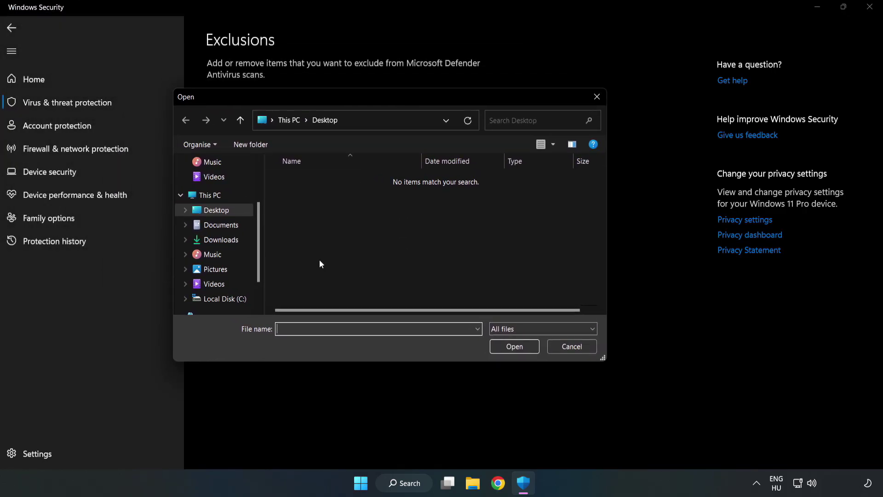
- Exclude the NOT WORKING APP shortcut in C:\Program Files (x86), then close Windows Security
click(225, 299)
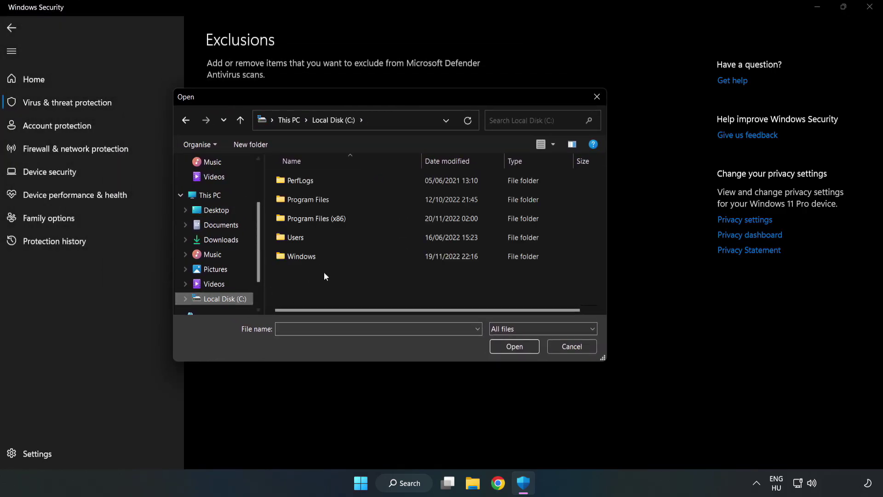
double_click(347, 219)
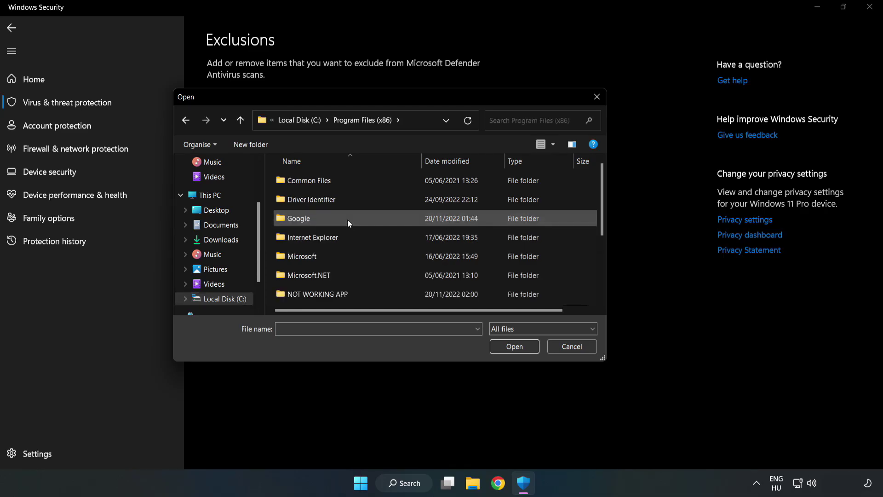
double_click(347, 293)
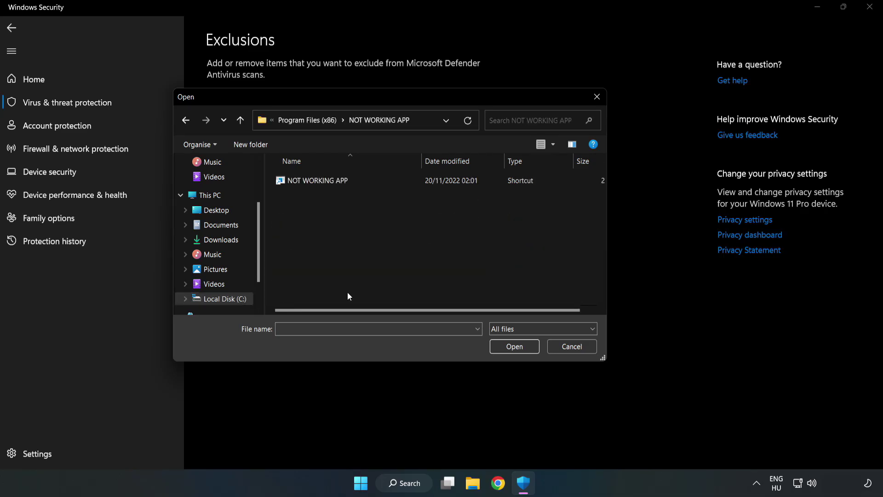
click(312, 181)
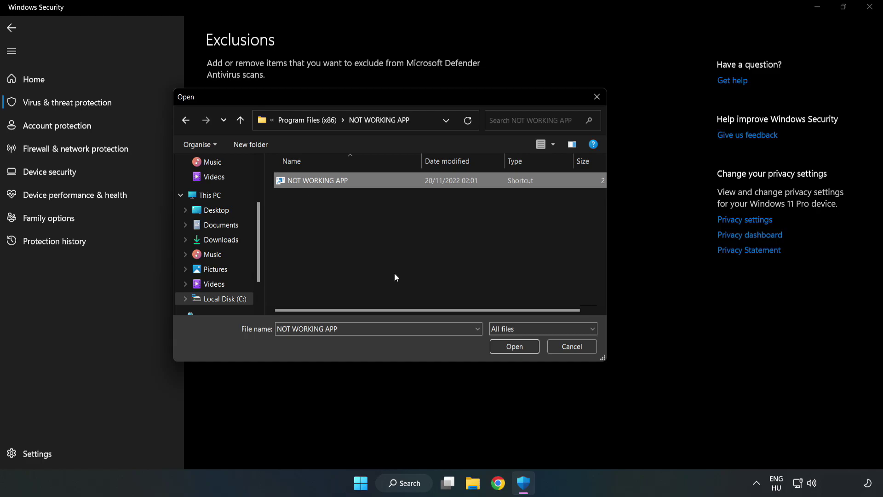
click(514, 348)
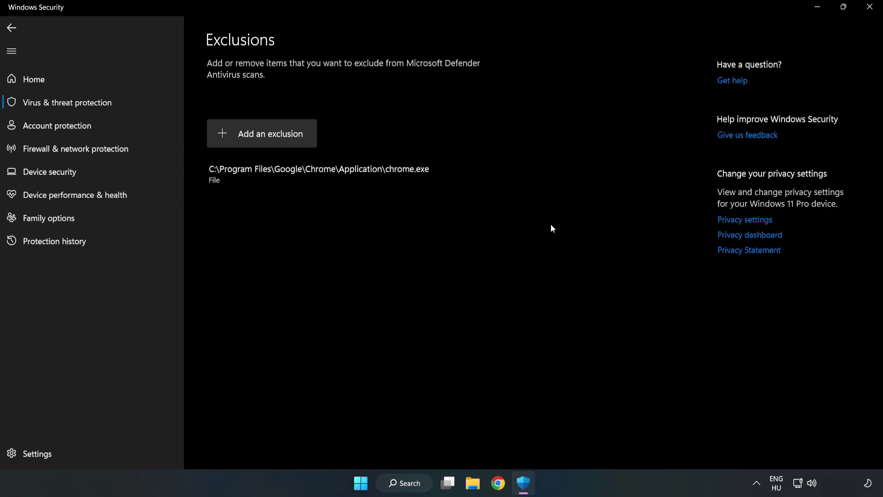
click(869, 12)
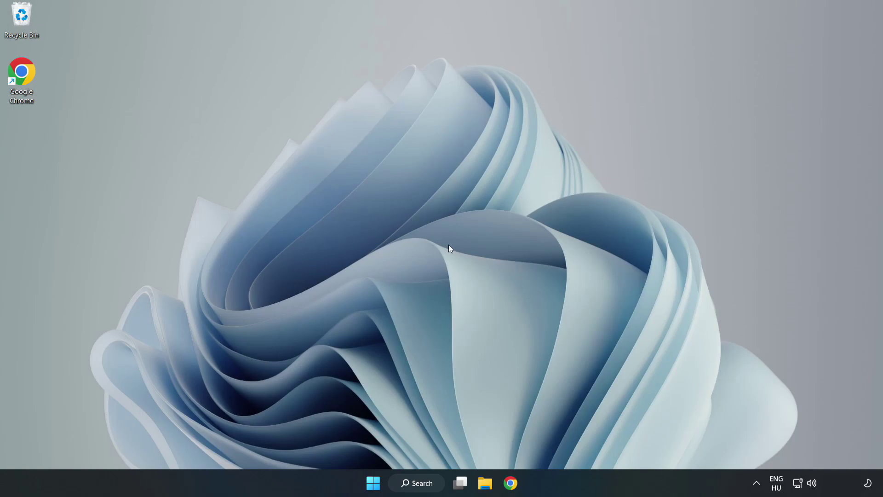
- Show the Start menu's Sleep, Shut down and Restart power options
click(373, 483)
click(584, 443)
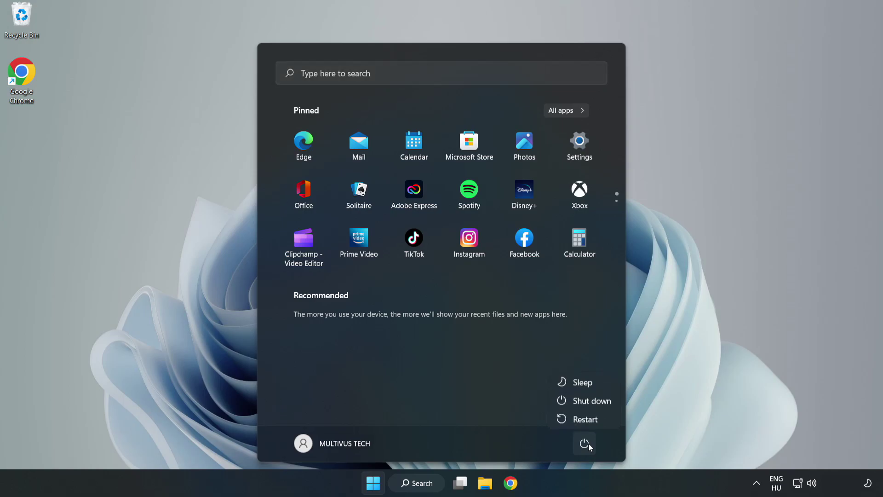